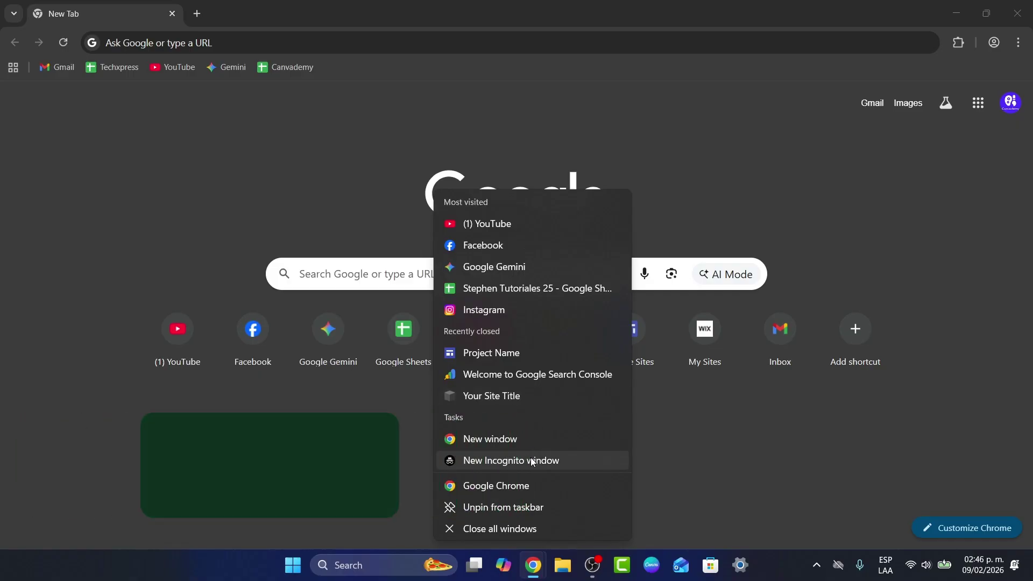
Step: Open a new Incognito window and load amazon.com in it
{"action": "left_click", "coordinate": [508, 460]}
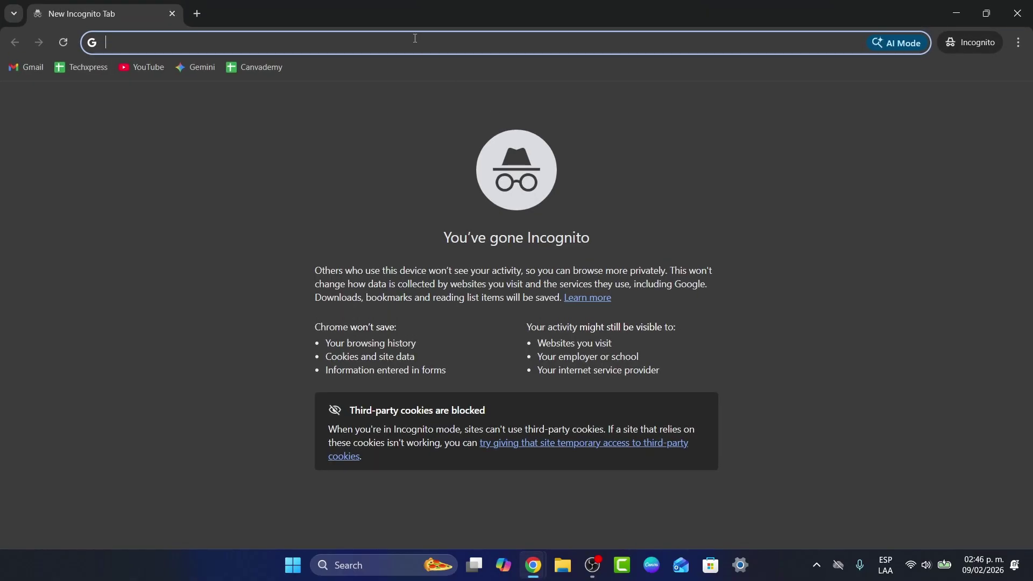
{"action": "left_click", "coordinate": [415, 38]}
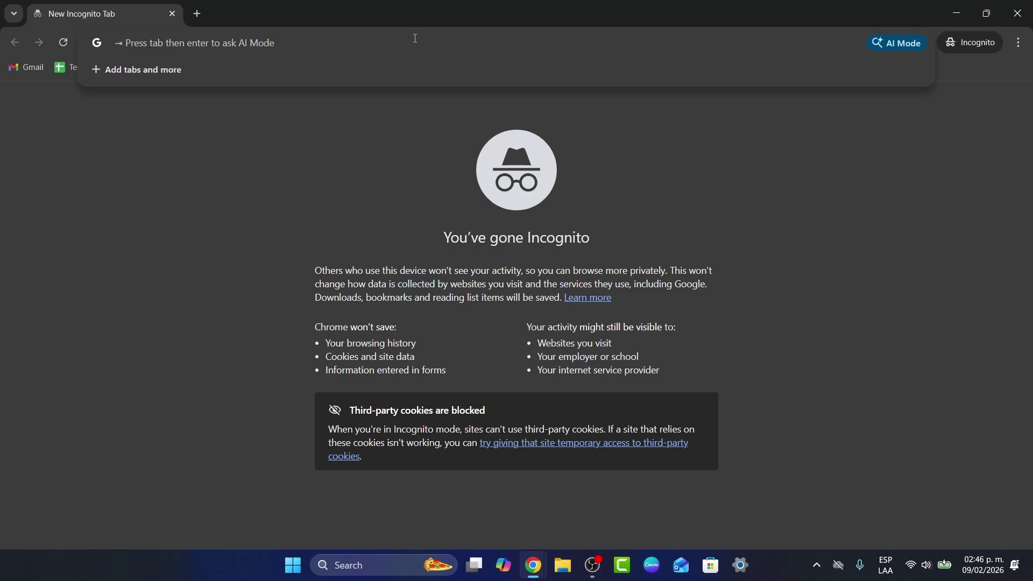
{"action": "type", "text": "amazon"}
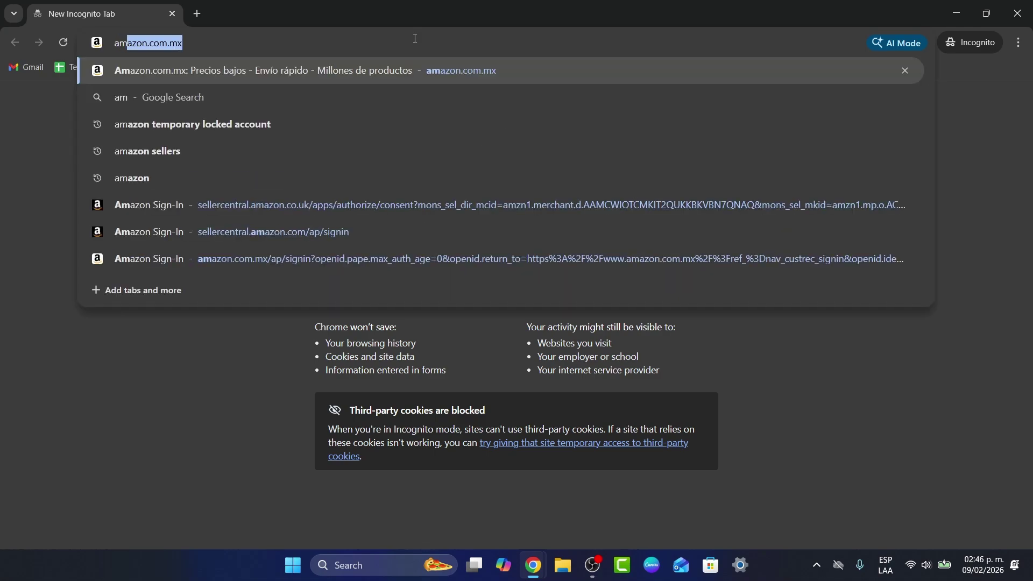
{"action": "type", "text": ".c"}
{"action": "key", "text": "BackSpace"}
{"action": "key", "text": "BackSpace"}
{"action": "type", "text": "n.com"}
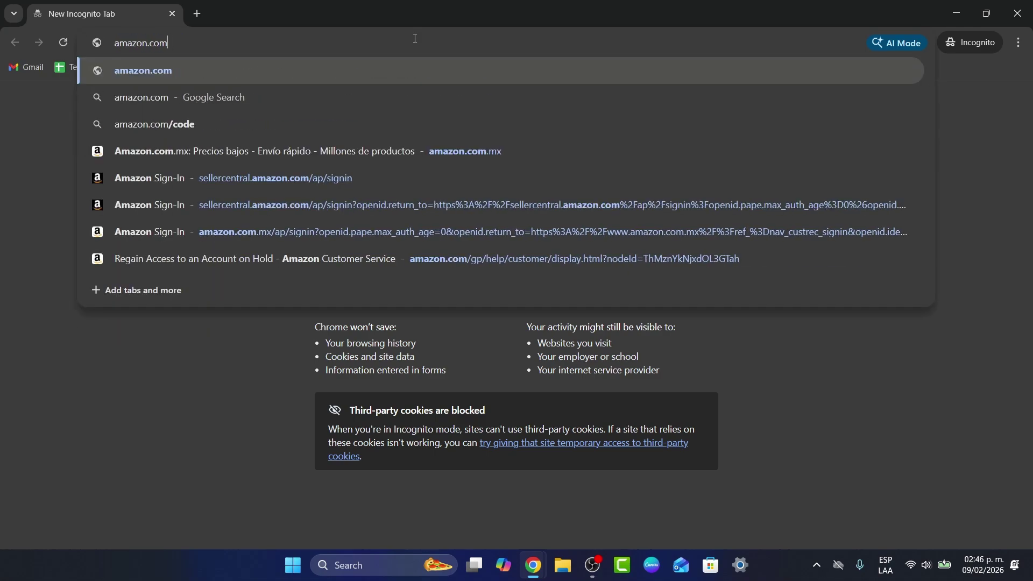
{"action": "key", "text": "Return"}
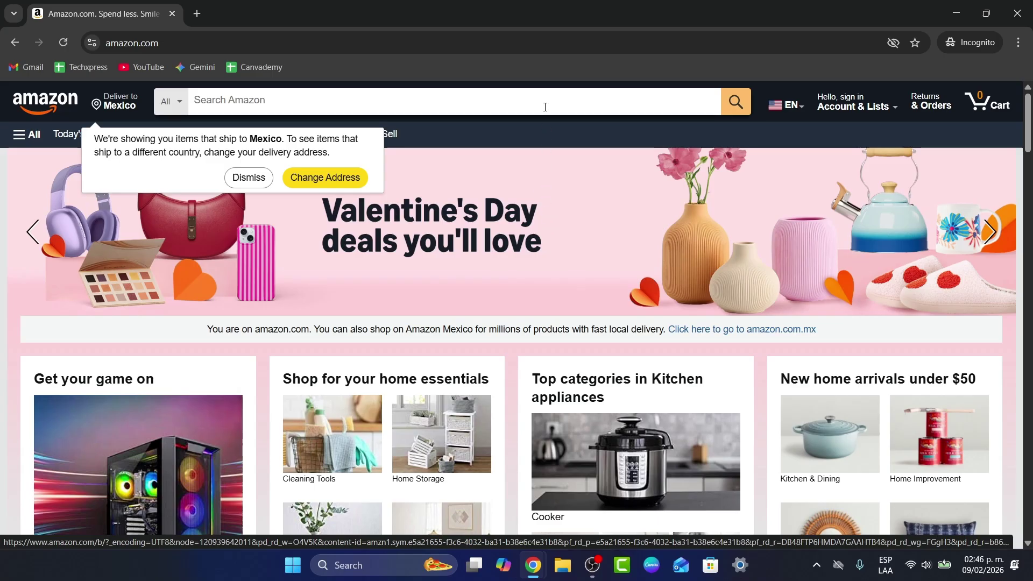
Step: Start the new-customer registration and submit the saved email address for the account
{"action": "mouse_move", "coordinate": [859, 109]}
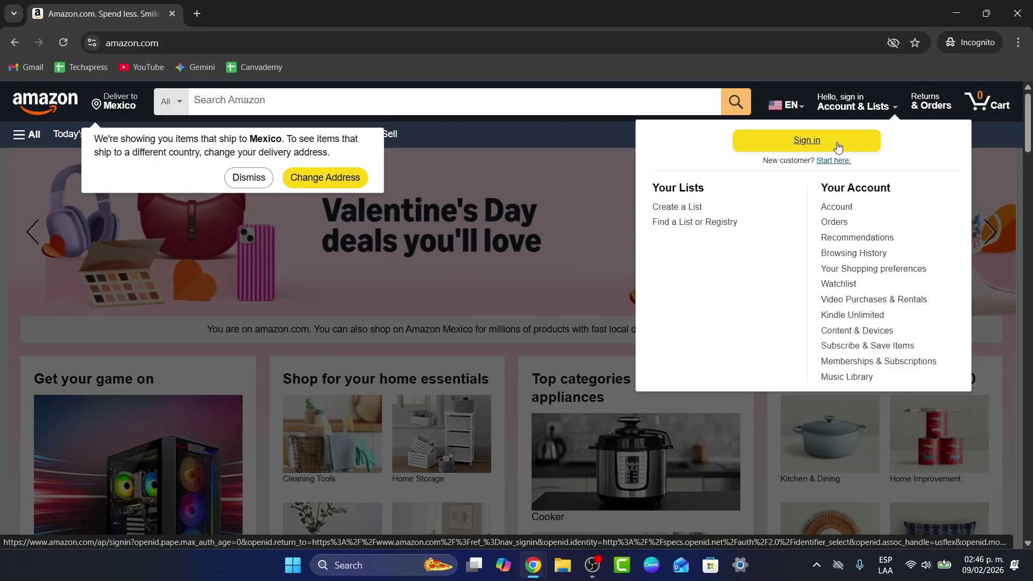
{"action": "left_click", "coordinate": [839, 162]}
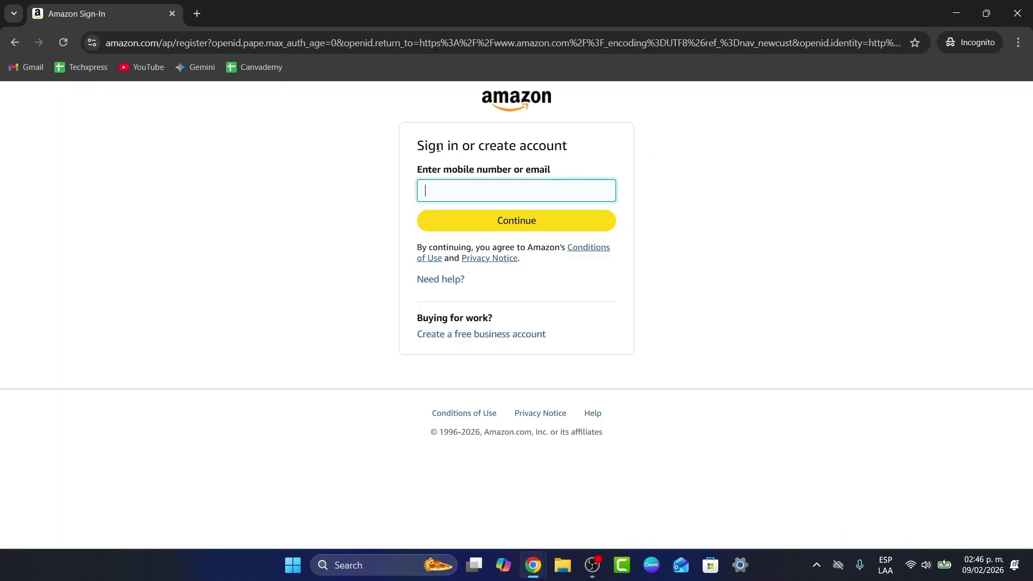
{"action": "left_click_drag", "start_coordinate": [567, 146], "coordinate": [478, 146]}
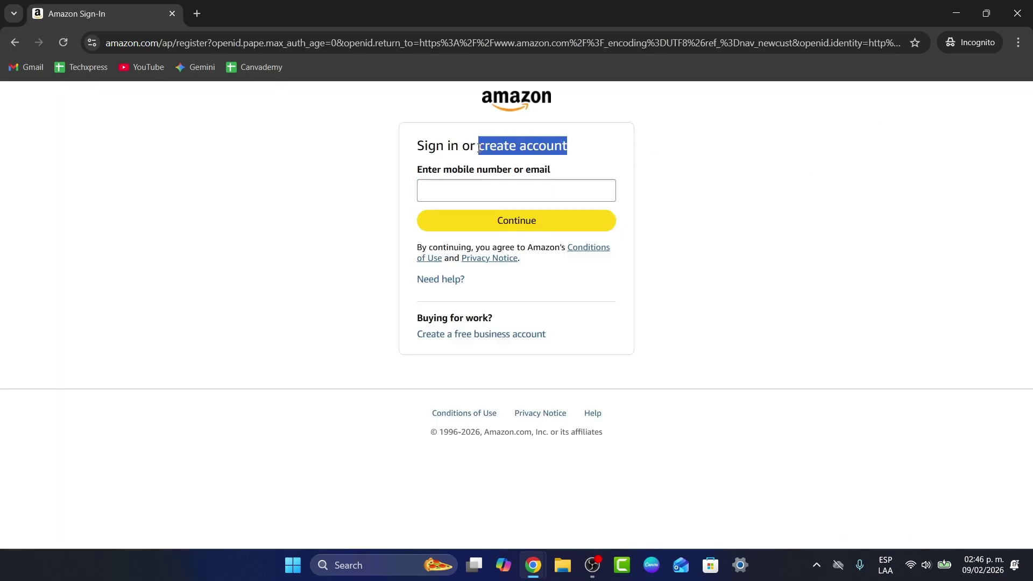
{"action": "left_click", "coordinate": [469, 189]}
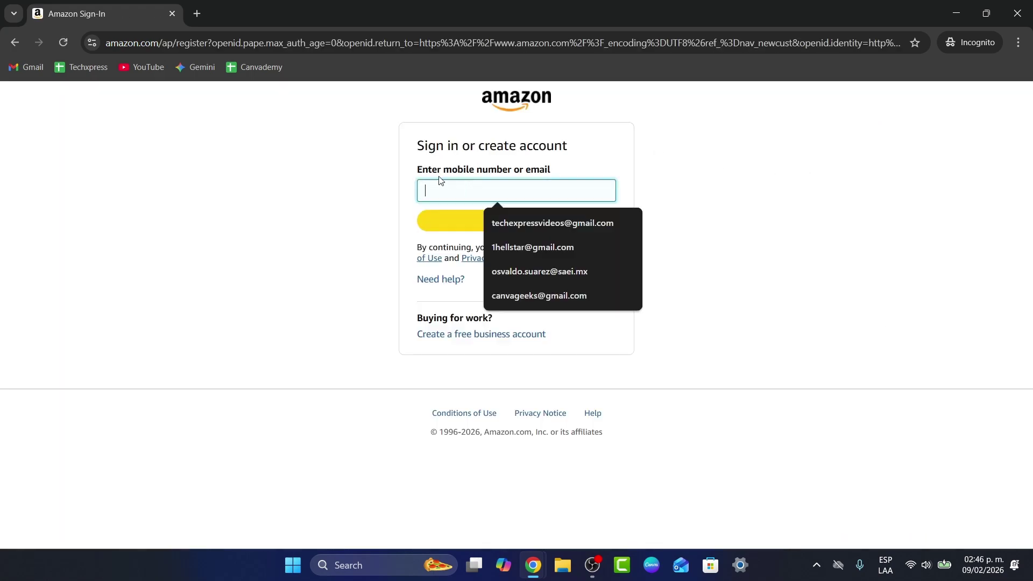
{"action": "left_click", "coordinate": [554, 245]}
{"action": "left_click", "coordinate": [503, 230]}
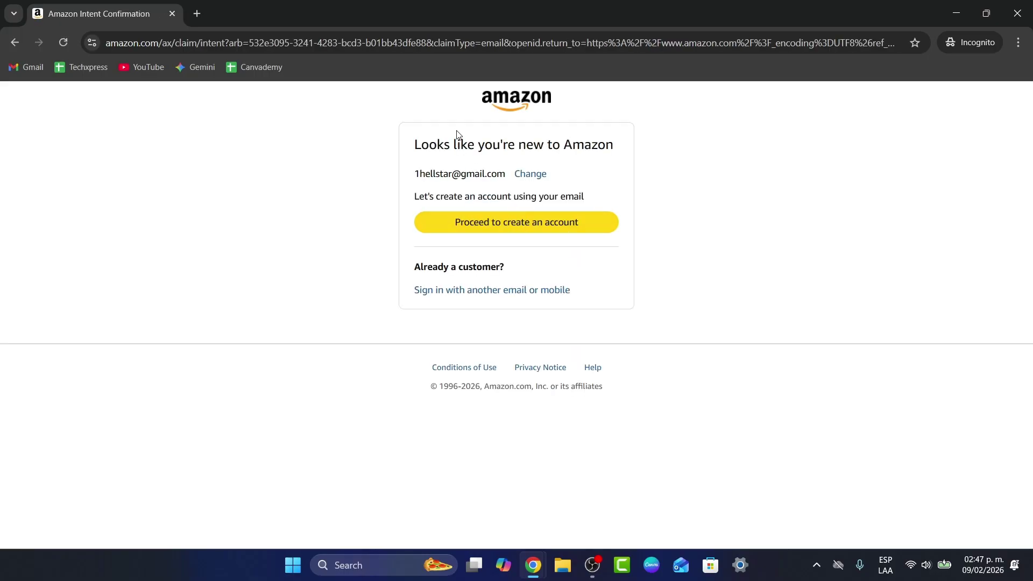
Step: Proceed to create an account, enter the customer's name and the password twice, and request email verification
{"action": "left_click_drag", "start_coordinate": [416, 143], "coordinate": [639, 152]}
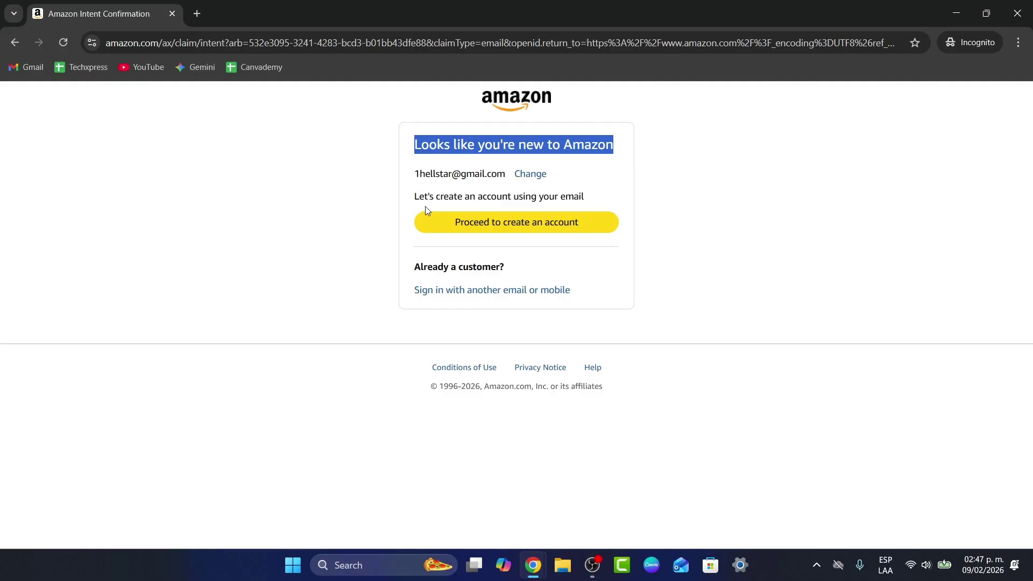
{"action": "left_click", "coordinate": [491, 228]}
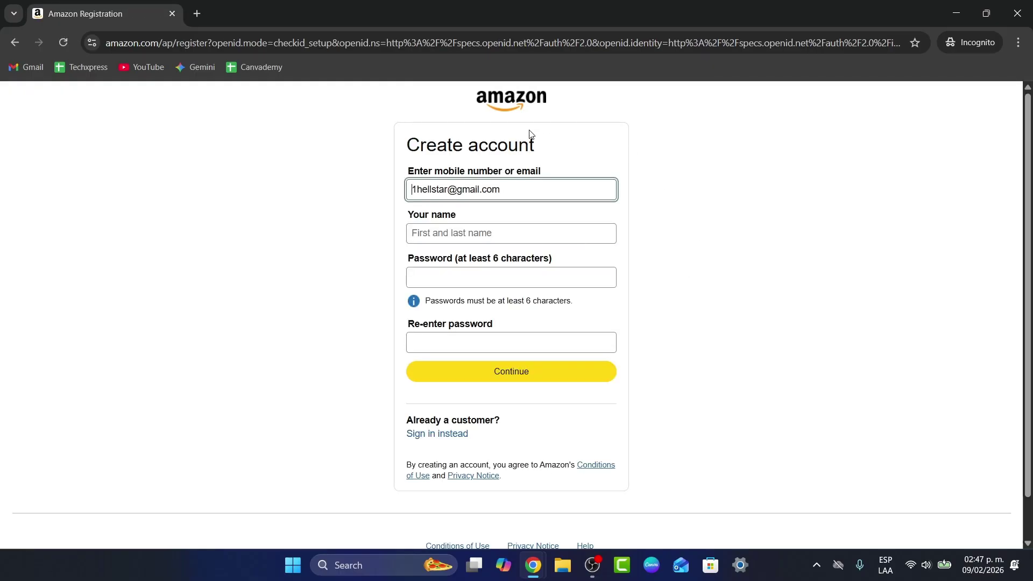
{"action": "left_click_drag", "start_coordinate": [436, 171], "coordinate": [563, 172]}
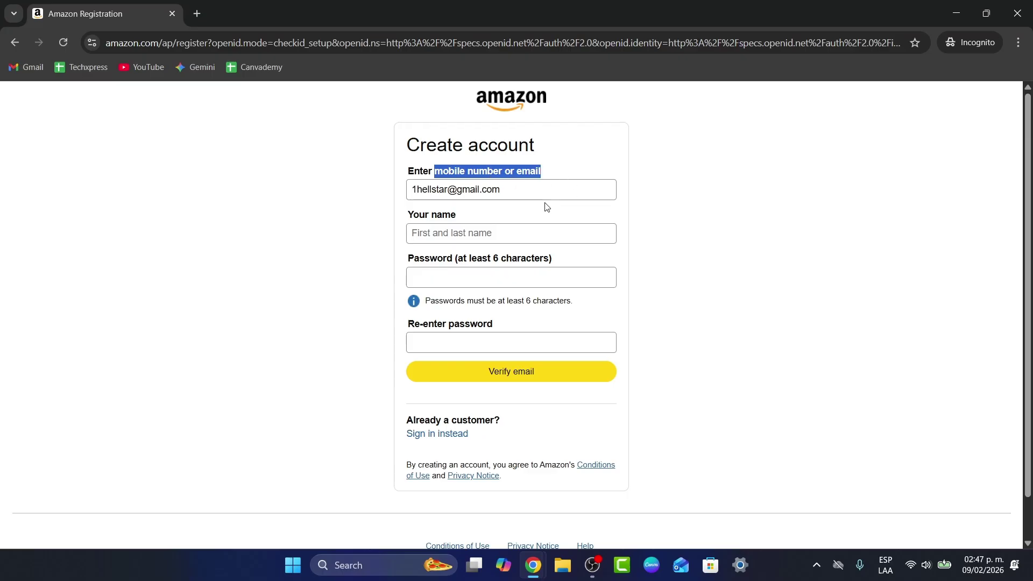
{"action": "left_click", "coordinate": [516, 232]}
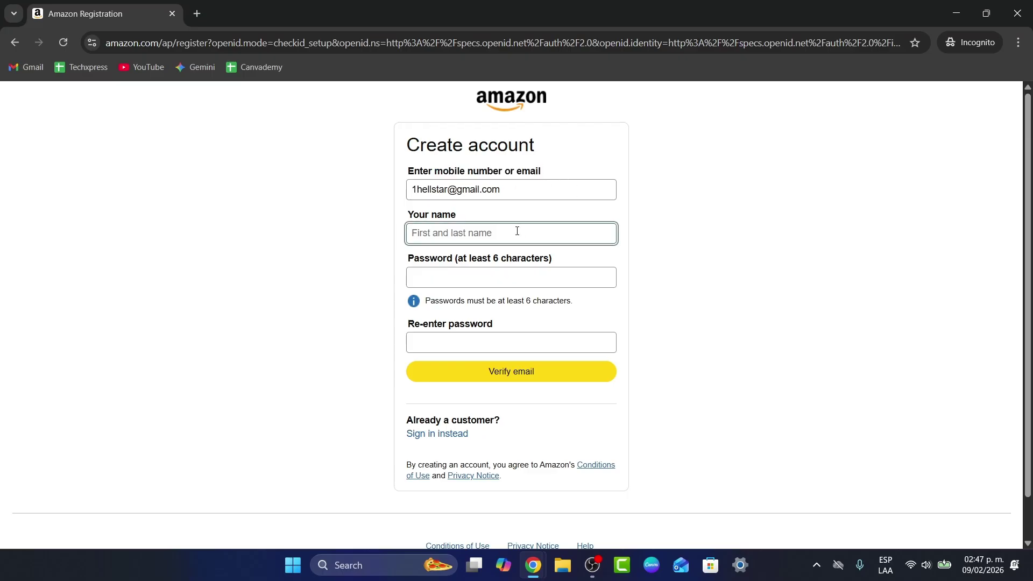
{"action": "type", "text": "Ted"}
{"action": "left_click", "coordinate": [511, 272]}
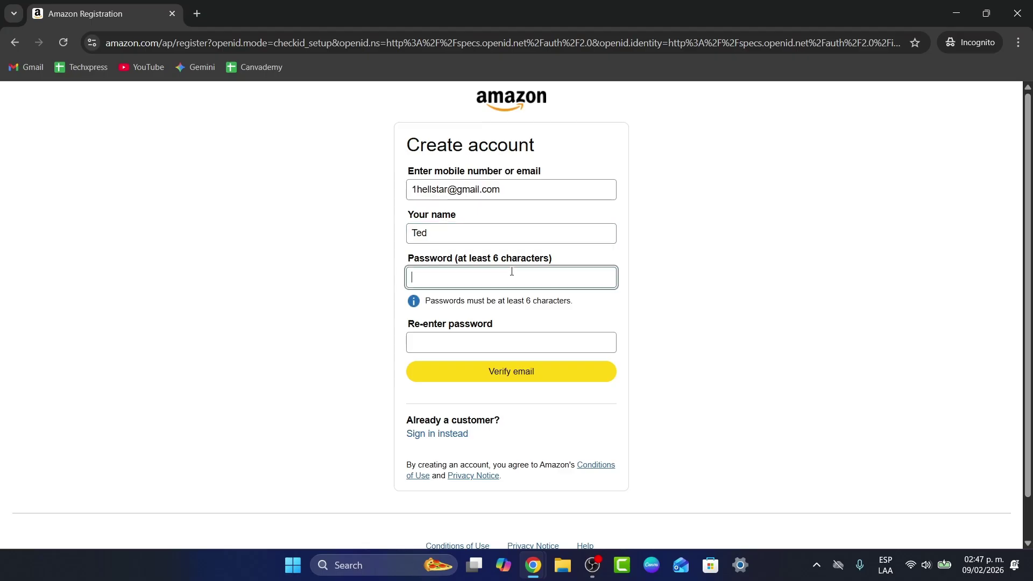
{"action": "type", "text": "••••••••••••"}
{"action": "left_click", "coordinate": [542, 340]}
{"action": "type", "text": "•••••••••••••"}
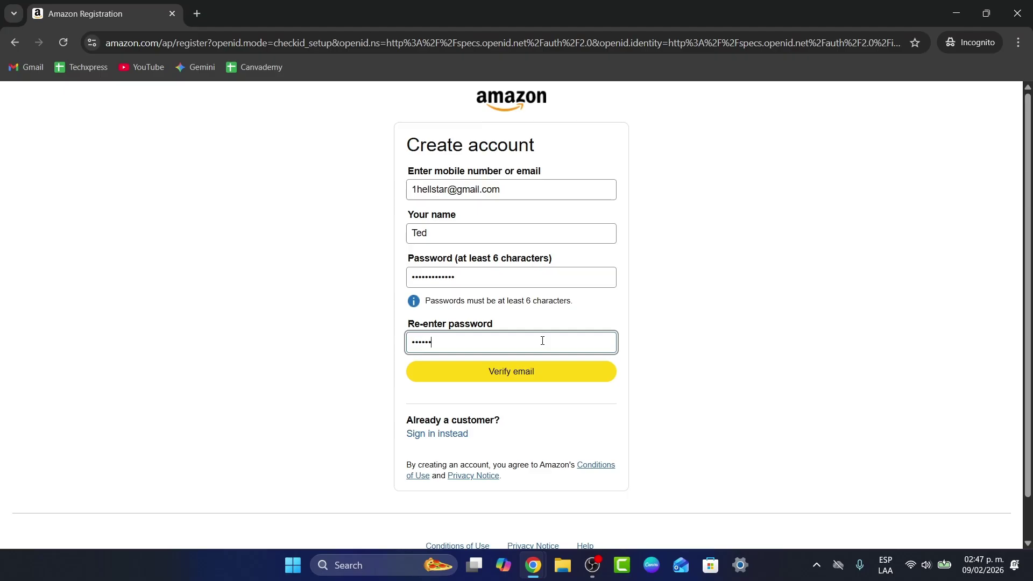
{"action": "left_click", "coordinate": [537, 371]}
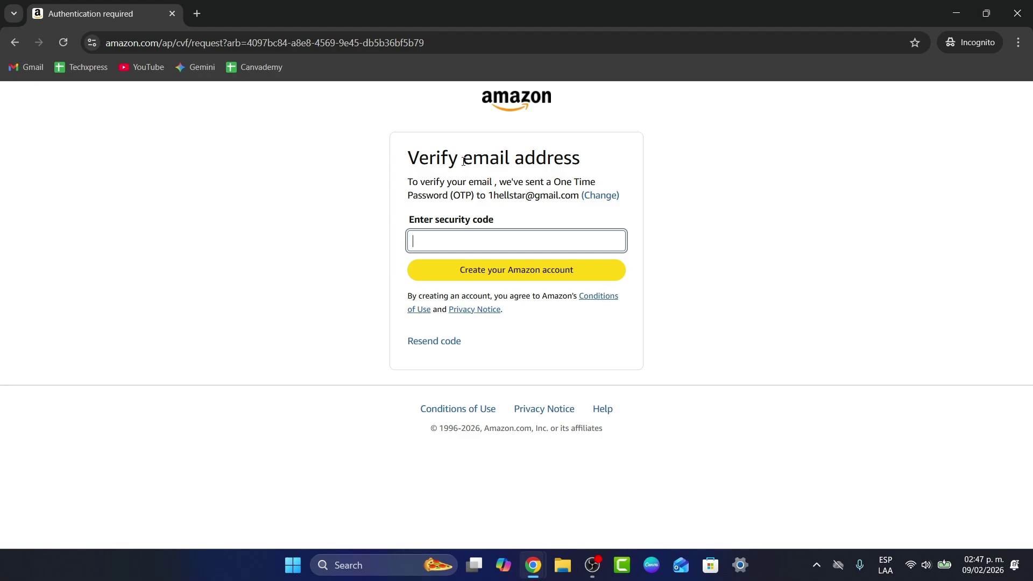
Step: Close the separate Amazon Seller Central sign-in window and return to the email verification window
{"action": "left_click_drag", "start_coordinate": [464, 161], "coordinate": [581, 164]}
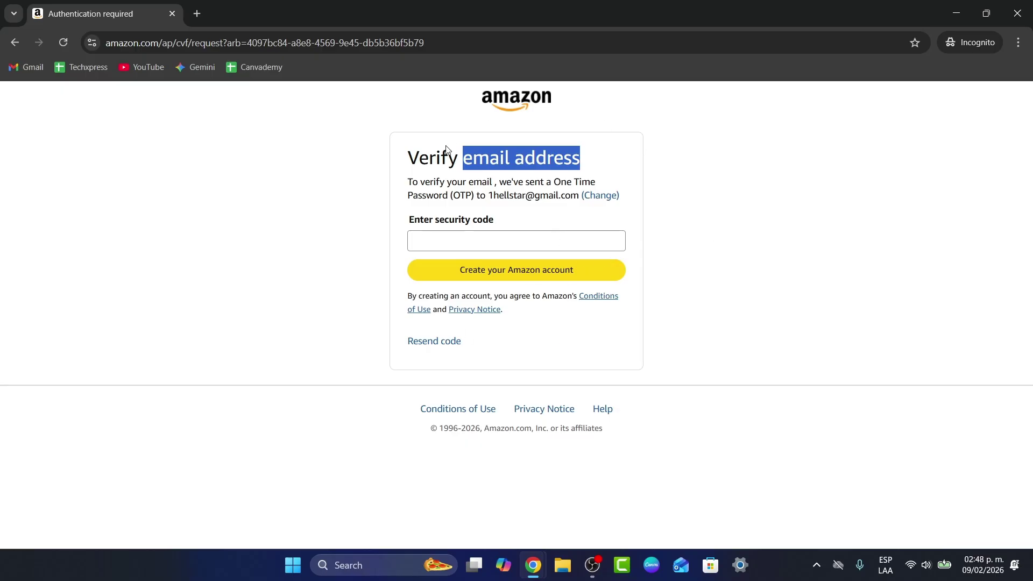
{"action": "mouse_move", "coordinate": [538, 563]}
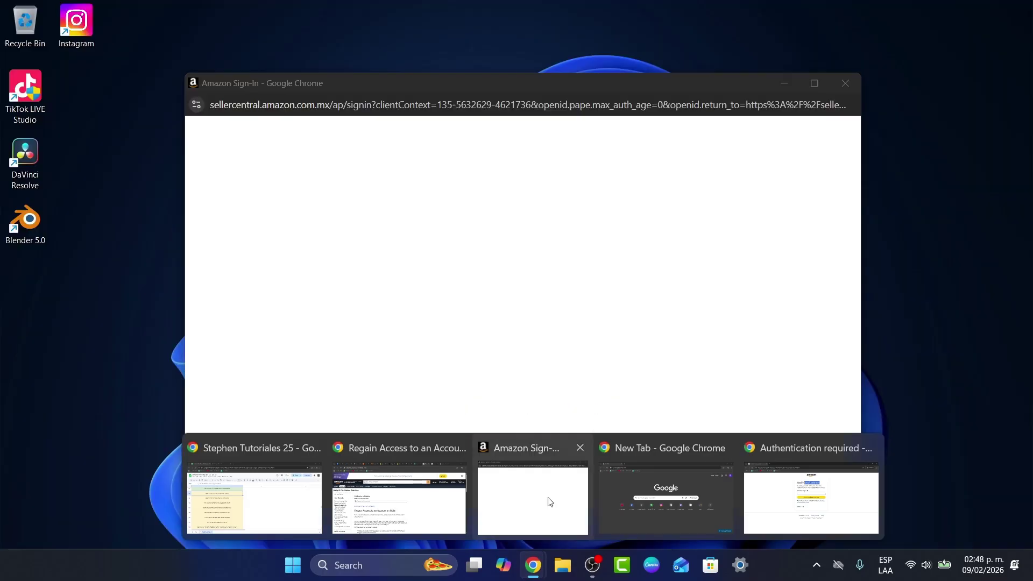
{"action": "left_click", "coordinate": [549, 501]}
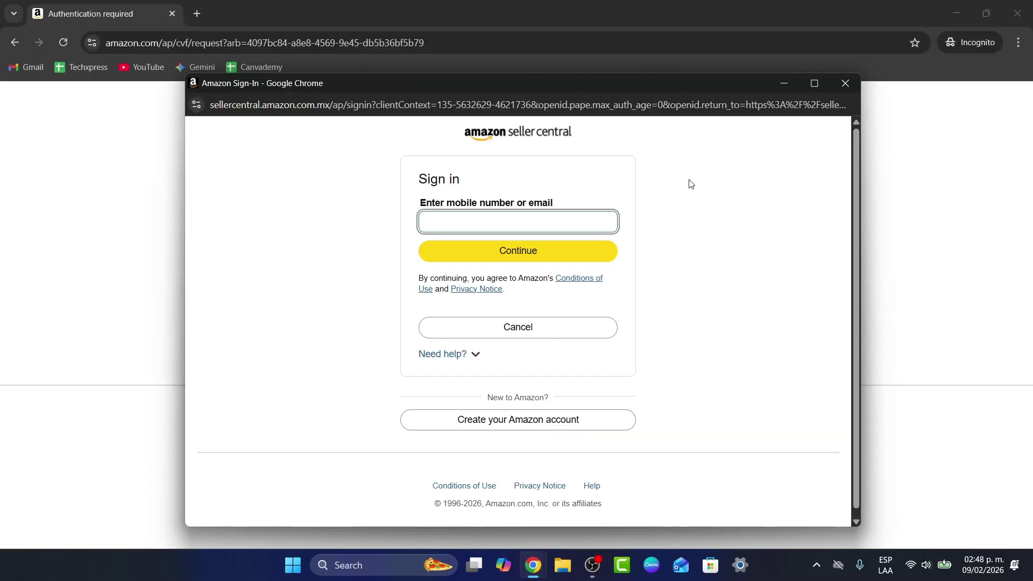
{"action": "left_click", "coordinate": [845, 83]}
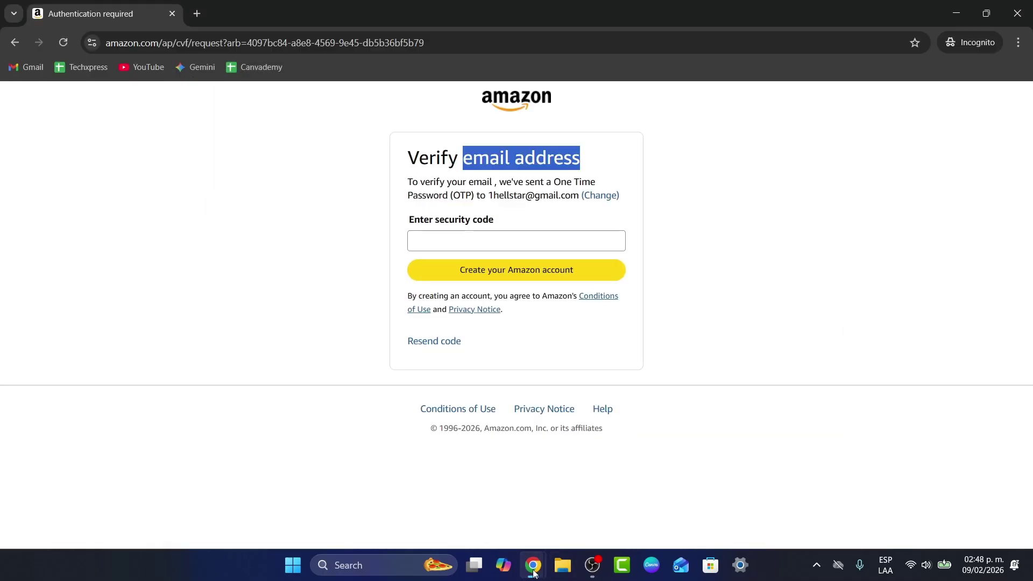
{"action": "mouse_move", "coordinate": [533, 563]}
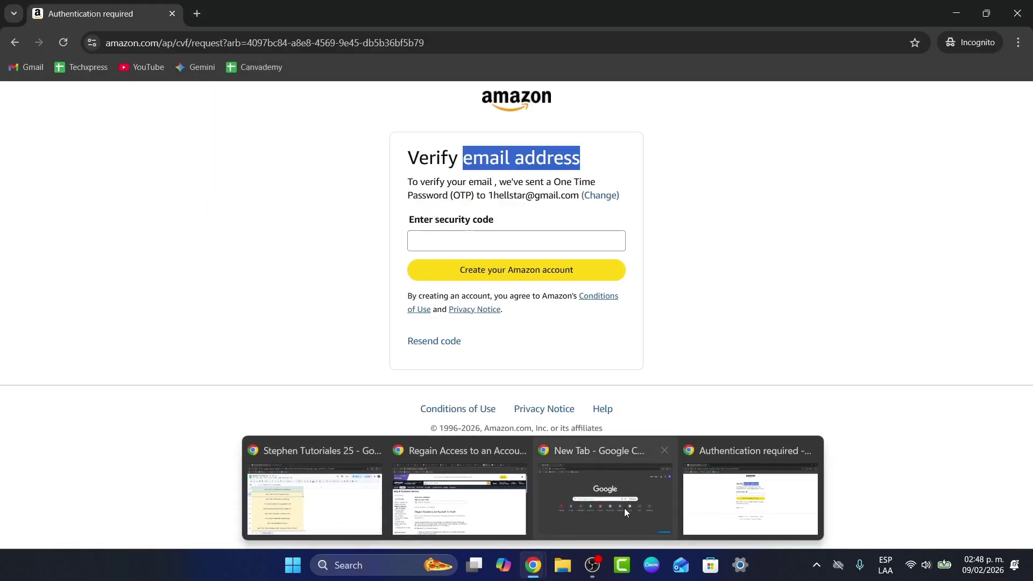
{"action": "left_click", "coordinate": [709, 505]}
Step: Leave the verification page by loading amazon.com and open the sign-in page for existing customers
{"action": "left_click", "coordinate": [131, 43]}
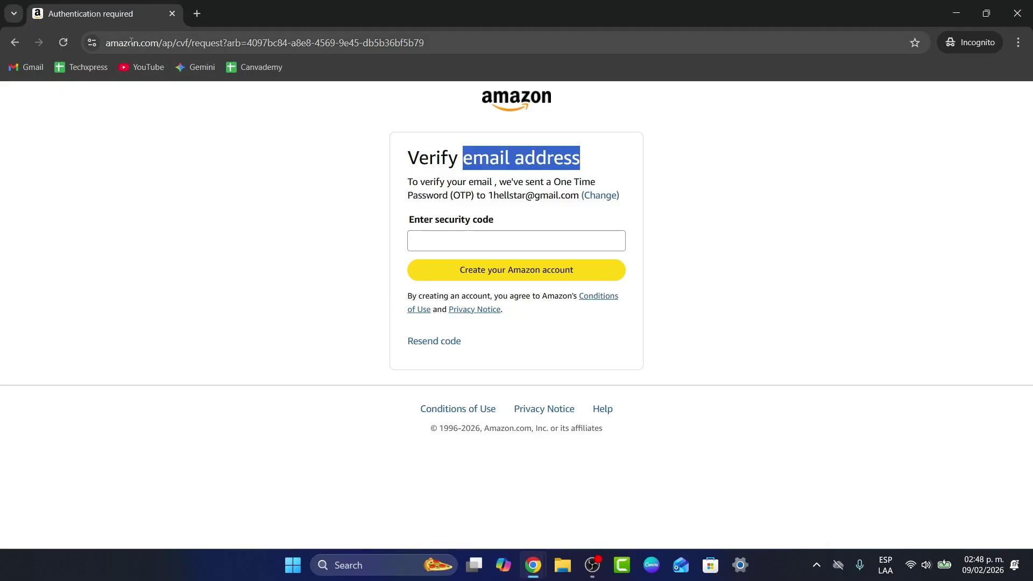
{"action": "key", "text": "ctrl+a"}
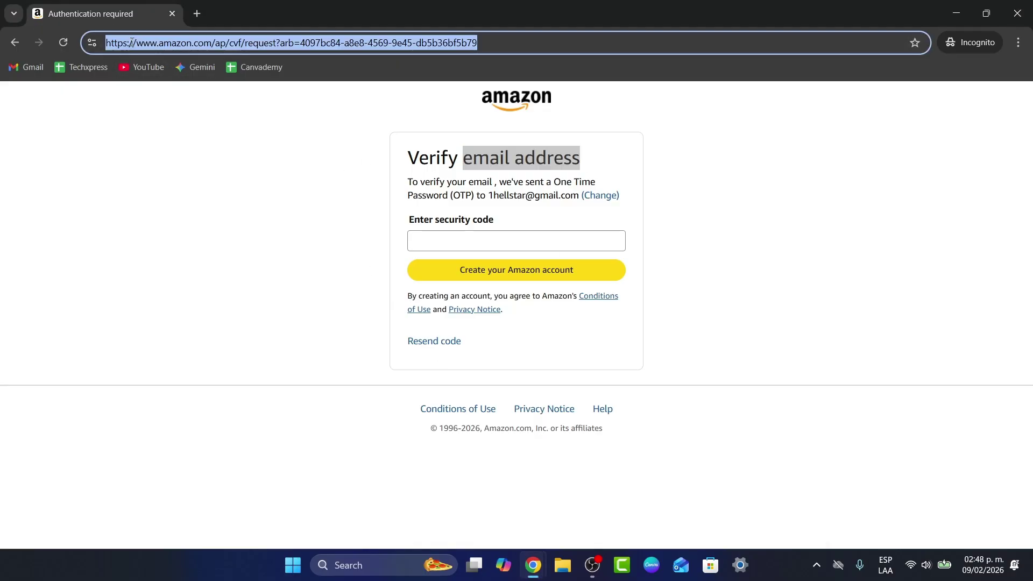
{"action": "type", "text": "amazonc"}
{"action": "key", "text": "BackSpace"}
{"action": "type", "text": ".com"}
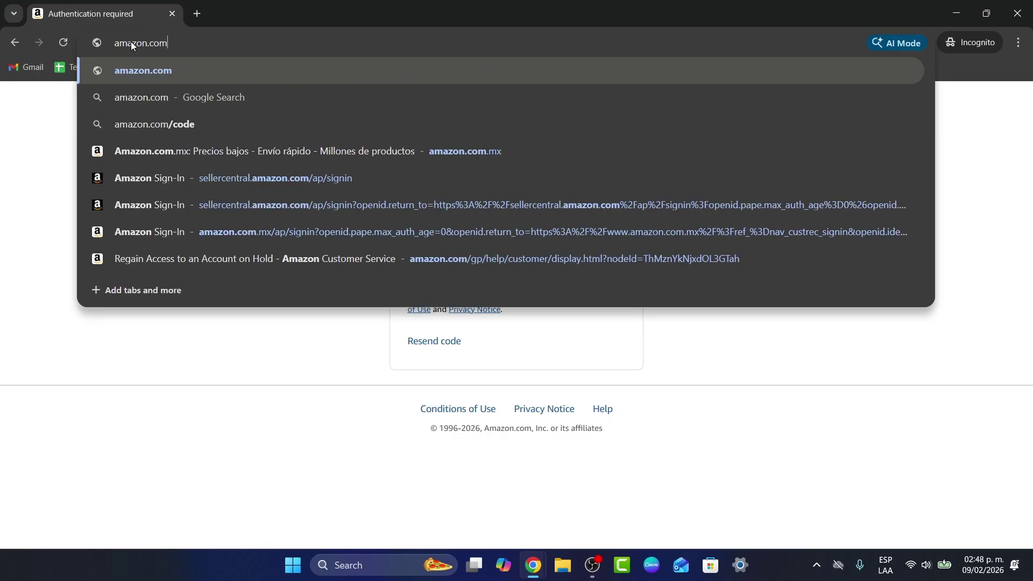
{"action": "key", "text": "Return"}
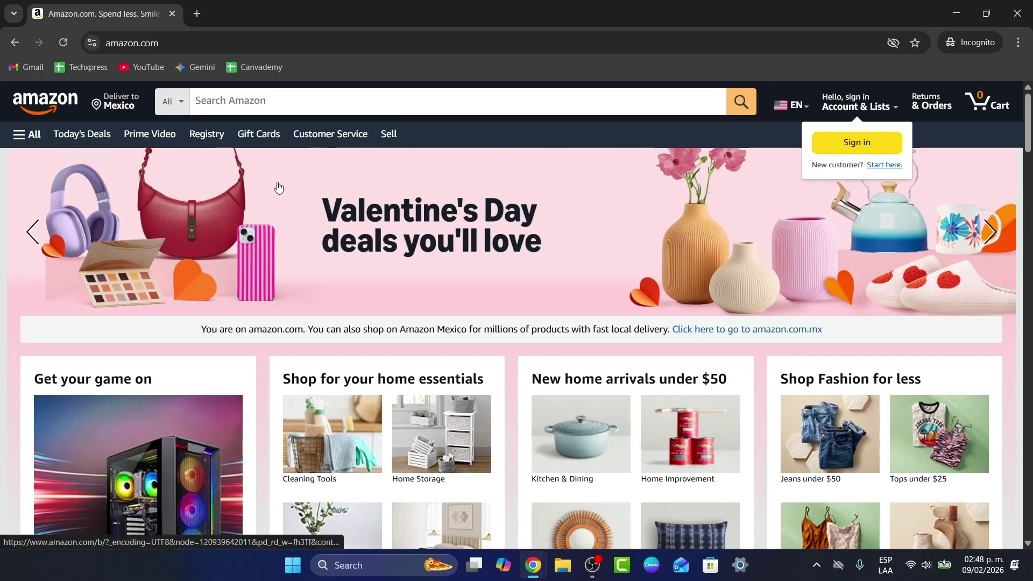
{"action": "mouse_move", "coordinate": [860, 108]}
{"action": "left_click", "coordinate": [845, 143]}
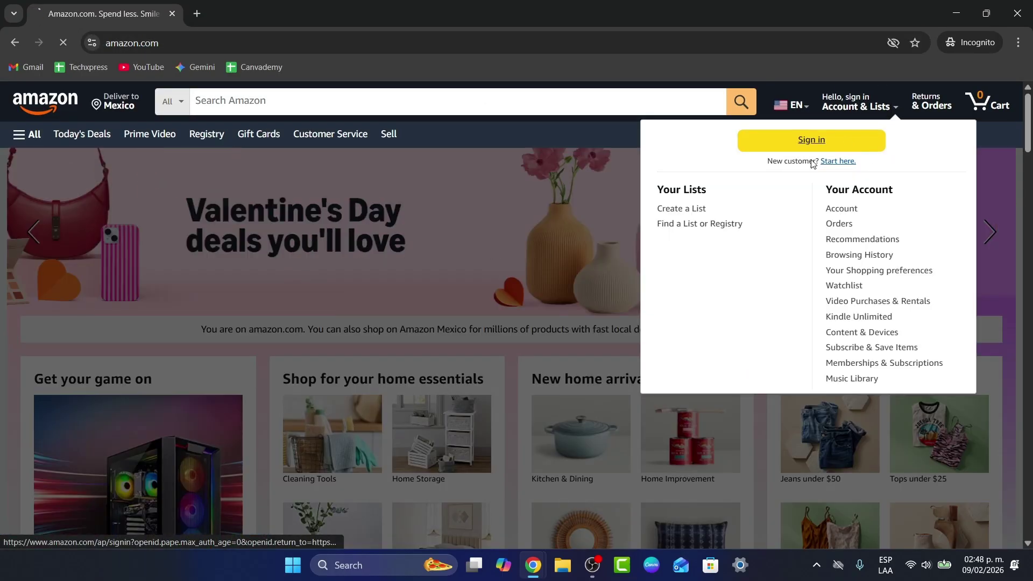
Step: Sign in with the existing account's email and password, dismissing the passkey PIN prompt
{"action": "left_click", "coordinate": [546, 190]}
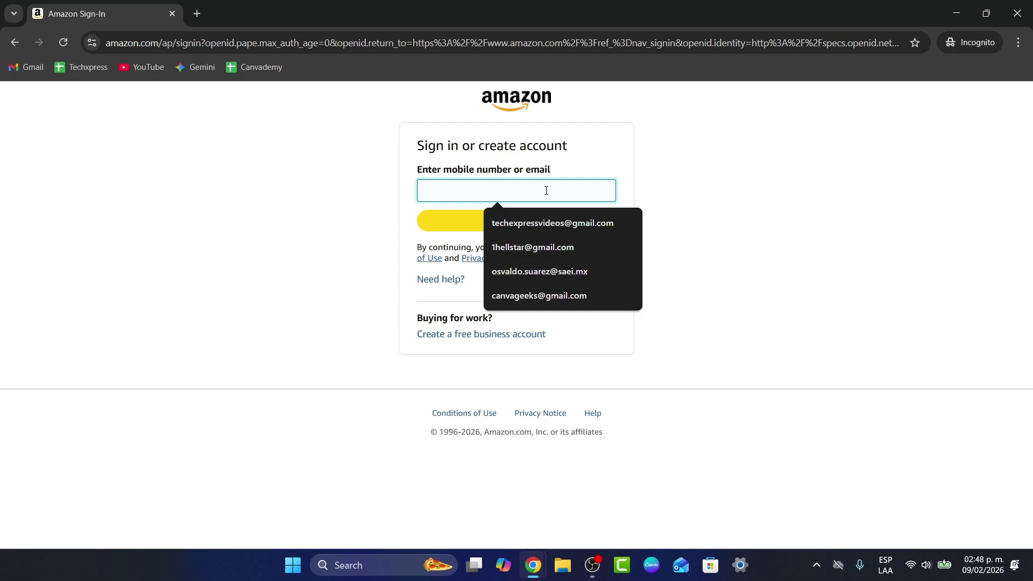
{"action": "left_click", "coordinate": [538, 225]}
{"action": "left_click", "coordinate": [535, 228]}
{"action": "left_click", "coordinate": [495, 218]}
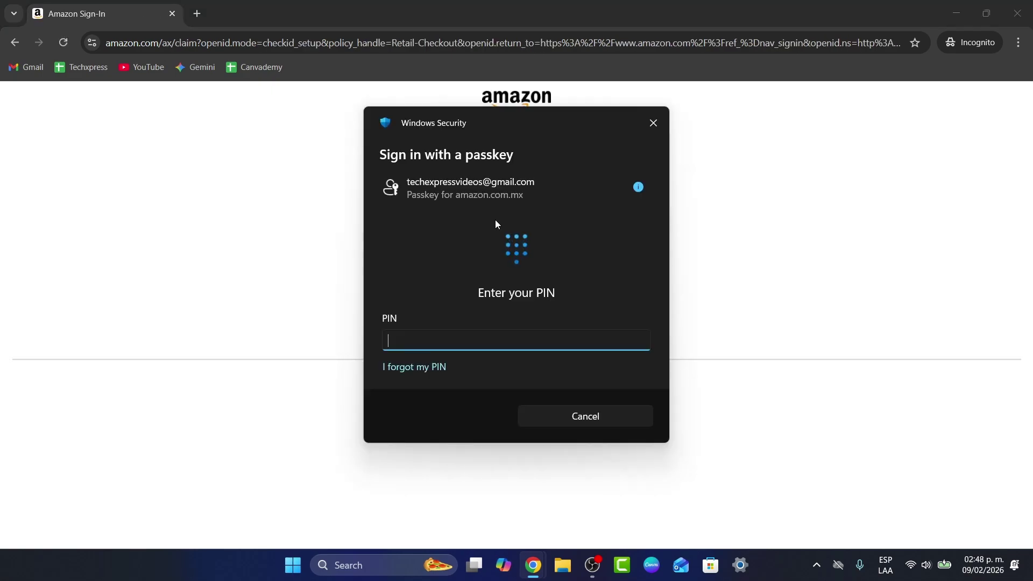
{"action": "left_click", "coordinate": [653, 122]}
{"action": "type", "text": "••"}
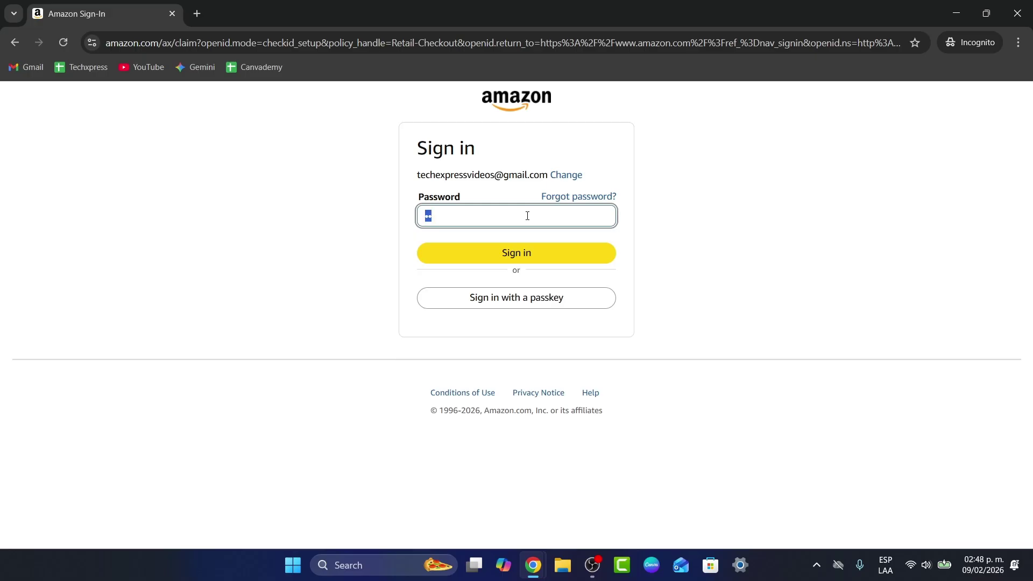
{"action": "key", "text": "Return"}
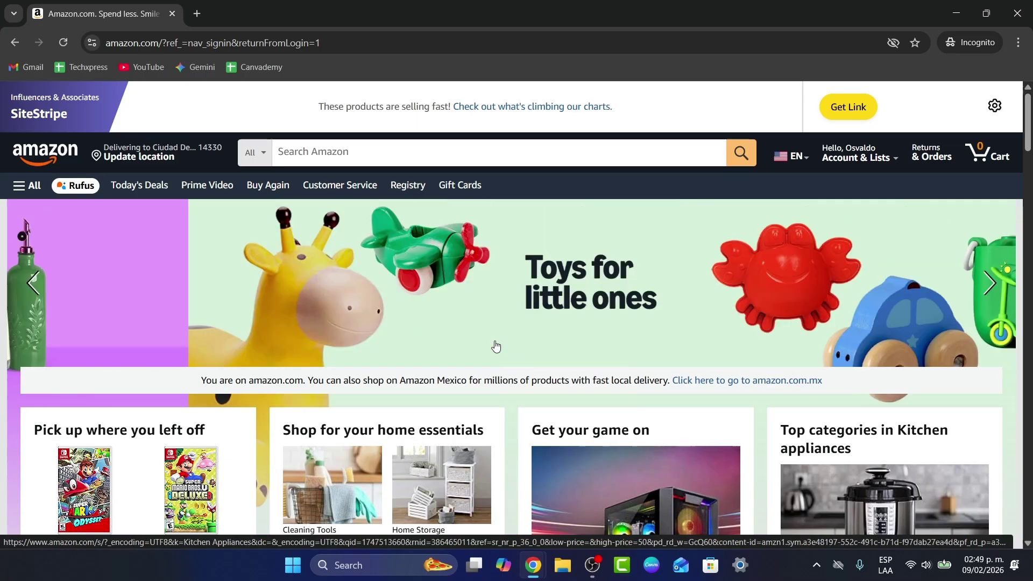
Step: Open the Your Account page of the signed-in customer
{"action": "scroll", "coordinate": [499, 360], "scroll_direction": "down", "scroll_amount": 5}
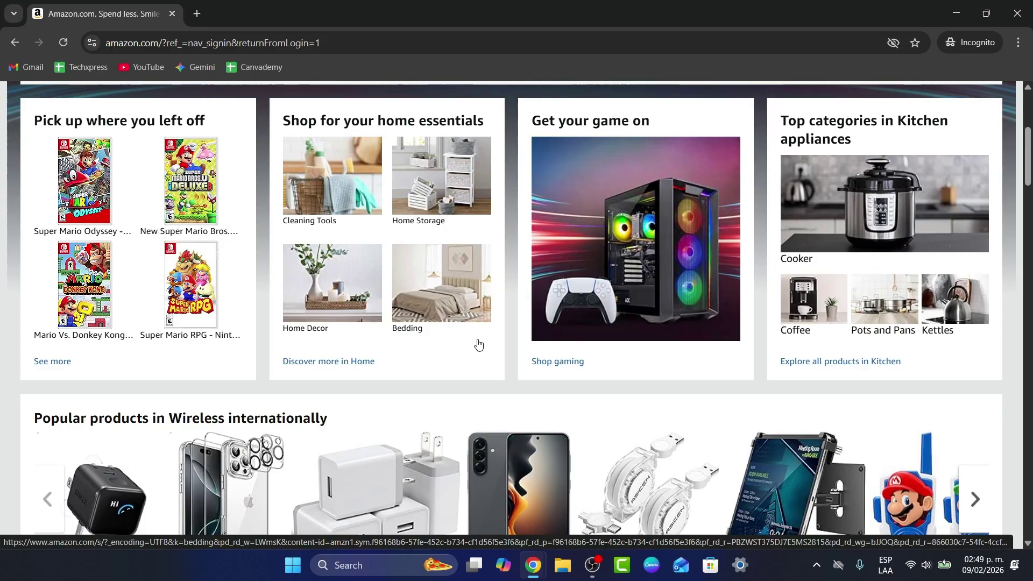
{"action": "scroll", "coordinate": [478, 344], "scroll_direction": "up", "scroll_amount": 5}
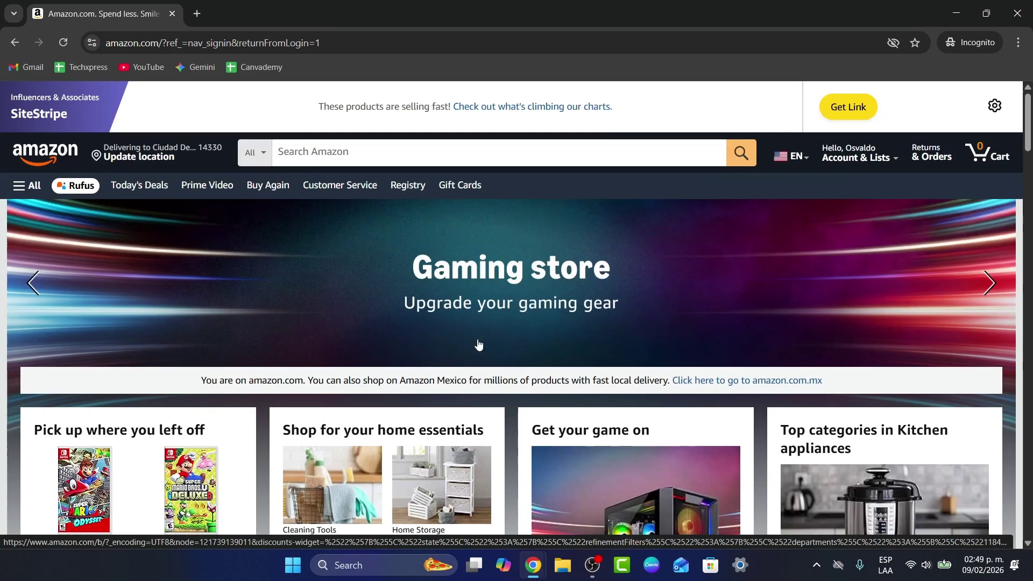
{"action": "mouse_move", "coordinate": [871, 156]}
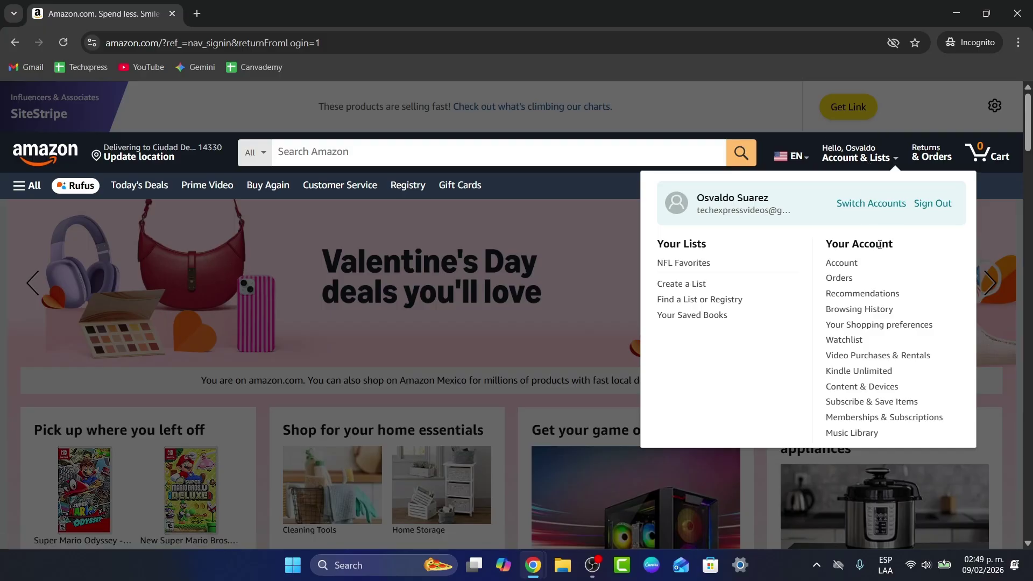
{"action": "left_click", "coordinate": [854, 269]}
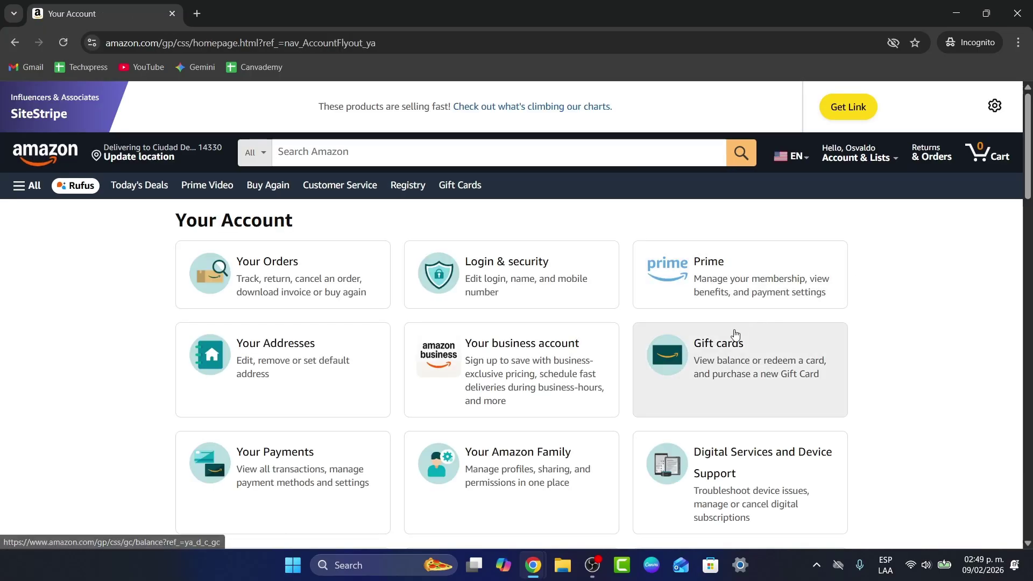
Step: Open the account's Login & Security settings and review the primary mobile number, passkey, 2-step verification and compromised account options
{"action": "left_click", "coordinate": [495, 289]}
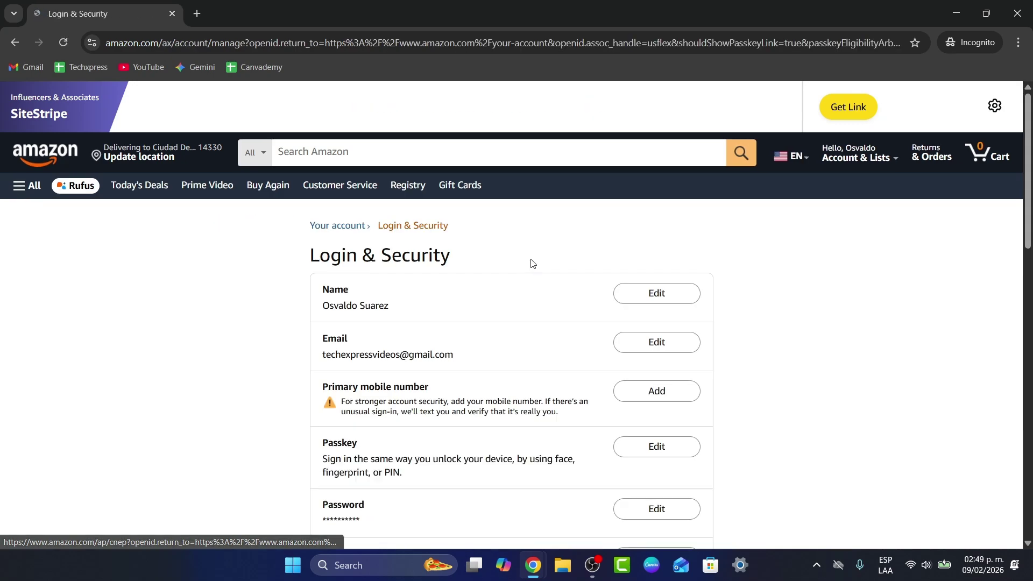
{"action": "scroll", "coordinate": [532, 275], "scroll_direction": "down", "scroll_amount": 3}
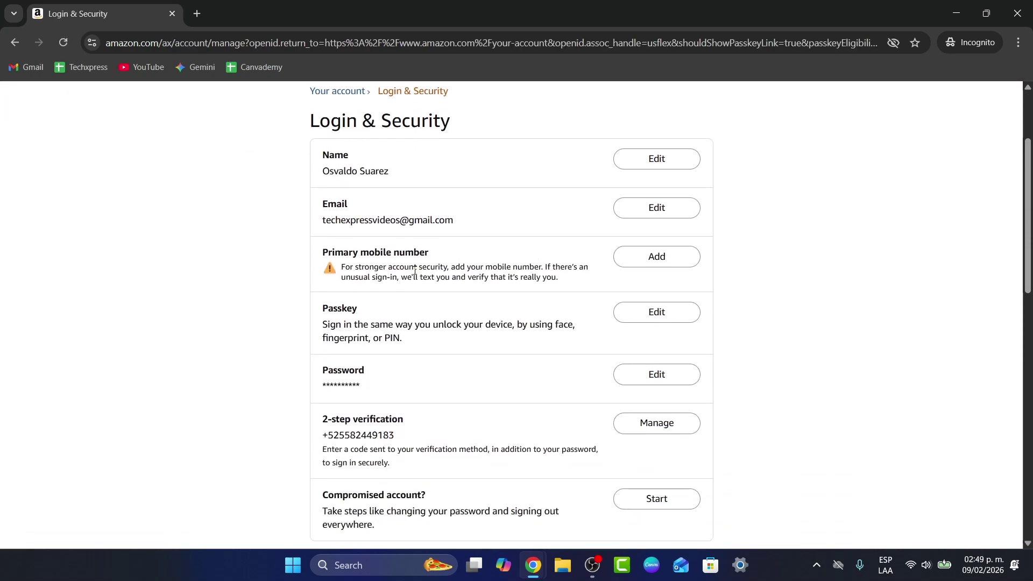
{"action": "left_click_drag", "start_coordinate": [328, 253], "coordinate": [448, 257]}
{"action": "scroll", "coordinate": [537, 296], "scroll_direction": "down", "scroll_amount": 1}
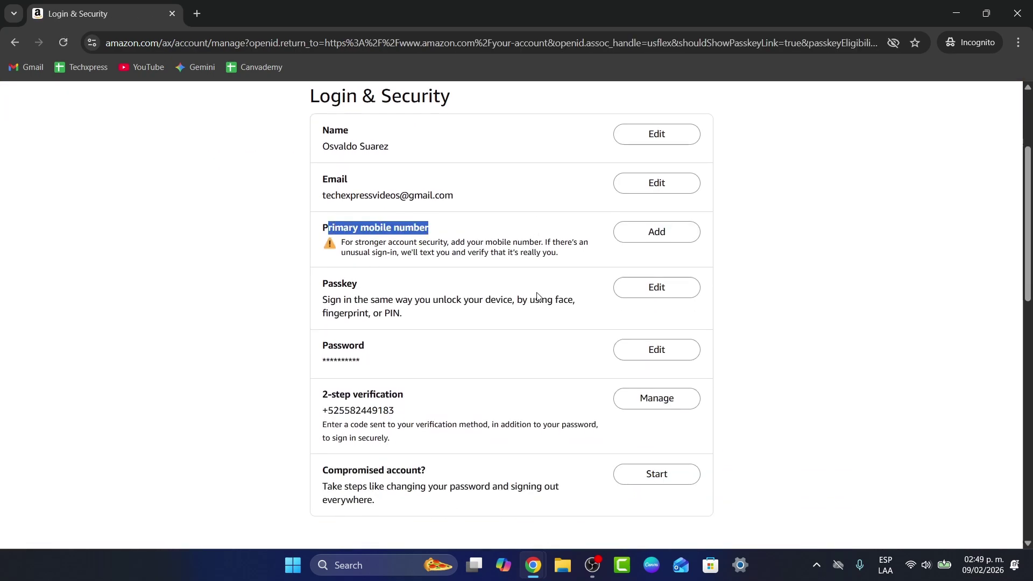
{"action": "scroll", "coordinate": [536, 296], "scroll_direction": "down", "scroll_amount": 1}
{"action": "left_click", "coordinate": [412, 273]}
{"action": "triple_click", "coordinate": [379, 253]}
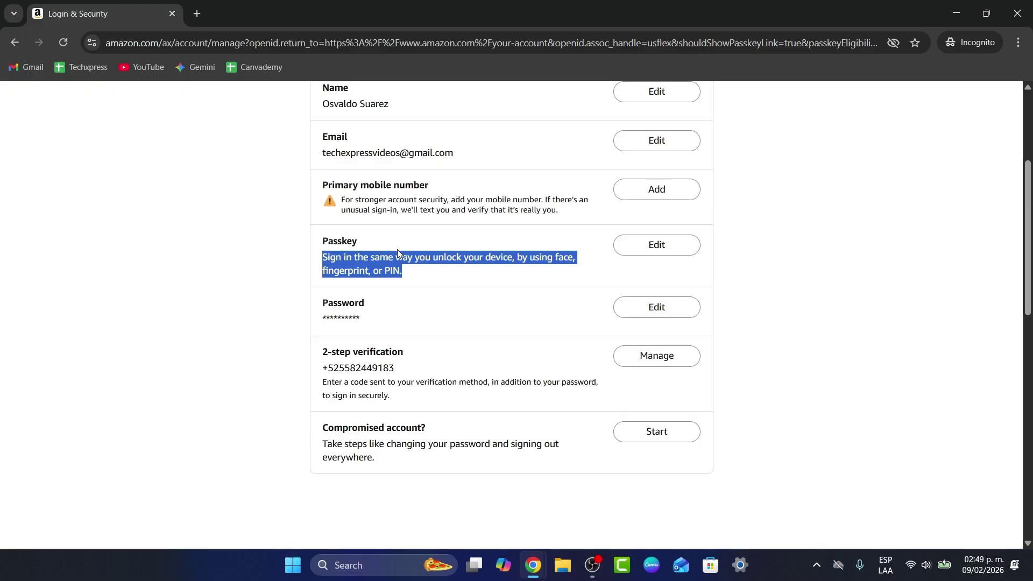
{"action": "scroll", "coordinate": [421, 281], "scroll_direction": "down", "scroll_amount": 2}
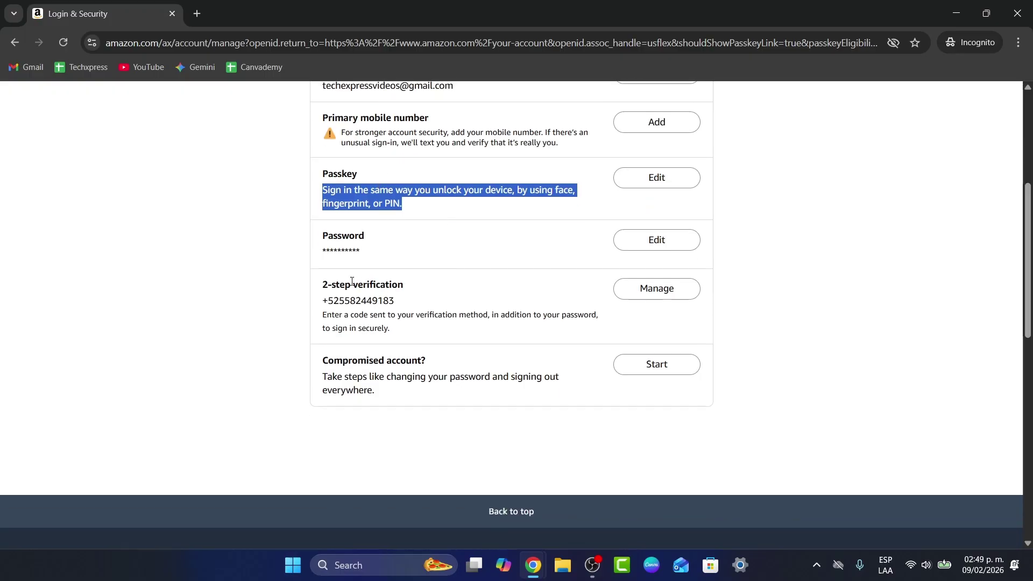
{"action": "left_click_drag", "start_coordinate": [352, 284], "coordinate": [415, 290]}
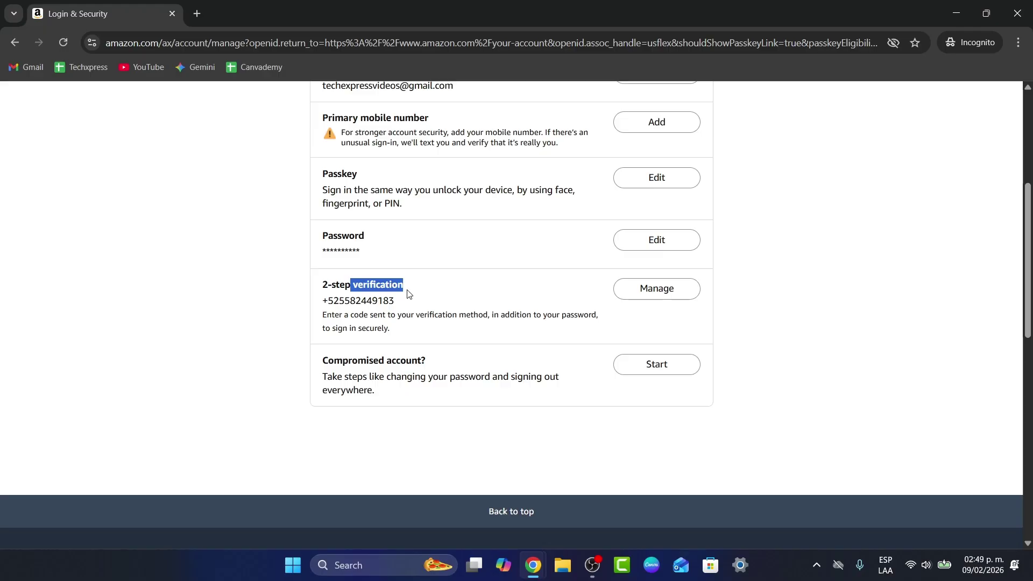
{"action": "scroll", "coordinate": [409, 294], "scroll_direction": "down", "scroll_amount": 1}
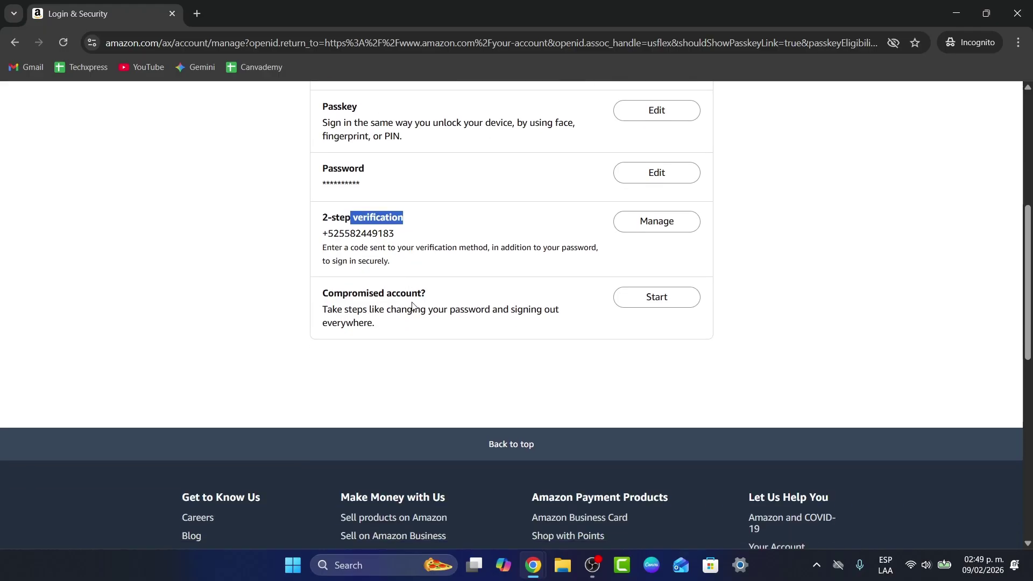
{"action": "scroll", "coordinate": [413, 304], "scroll_direction": "up", "scroll_amount": 1}
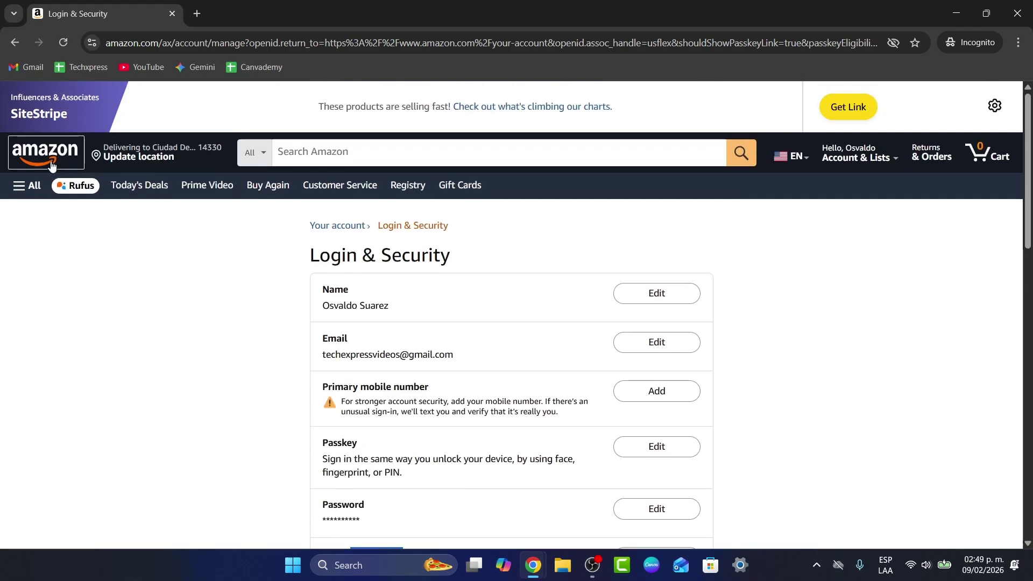
Step: Return to the Amazon home page and open the Mario and Luigi walkie-talkies from the popular Wireless products
{"action": "left_click", "coordinate": [51, 159]}
{"action": "scroll", "coordinate": [379, 247], "scroll_direction": "down", "scroll_amount": 5}
{"action": "scroll", "coordinate": [382, 255], "scroll_direction": "down", "scroll_amount": 3}
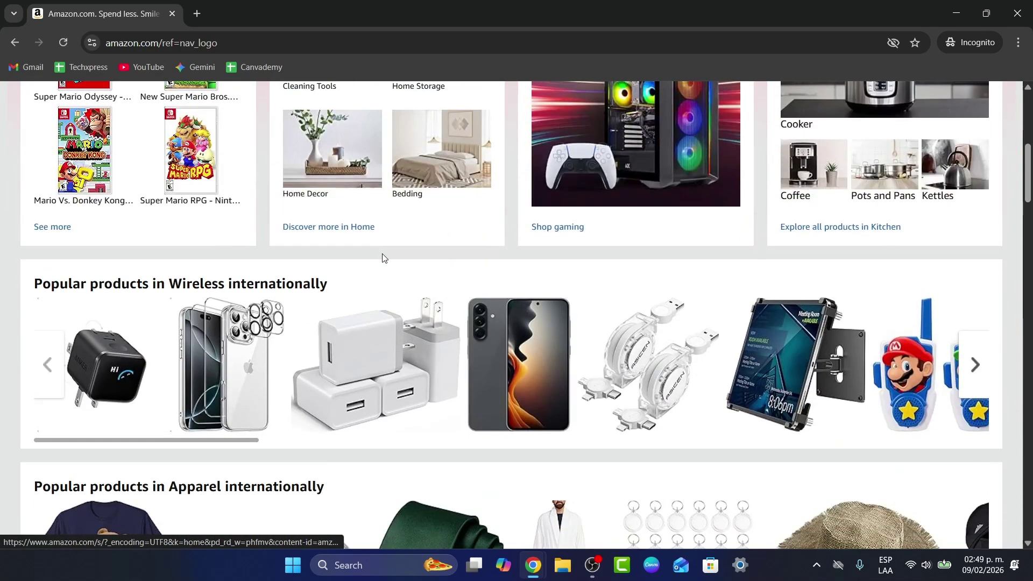
{"action": "scroll", "coordinate": [576, 278], "scroll_direction": "up", "scroll_amount": 1}
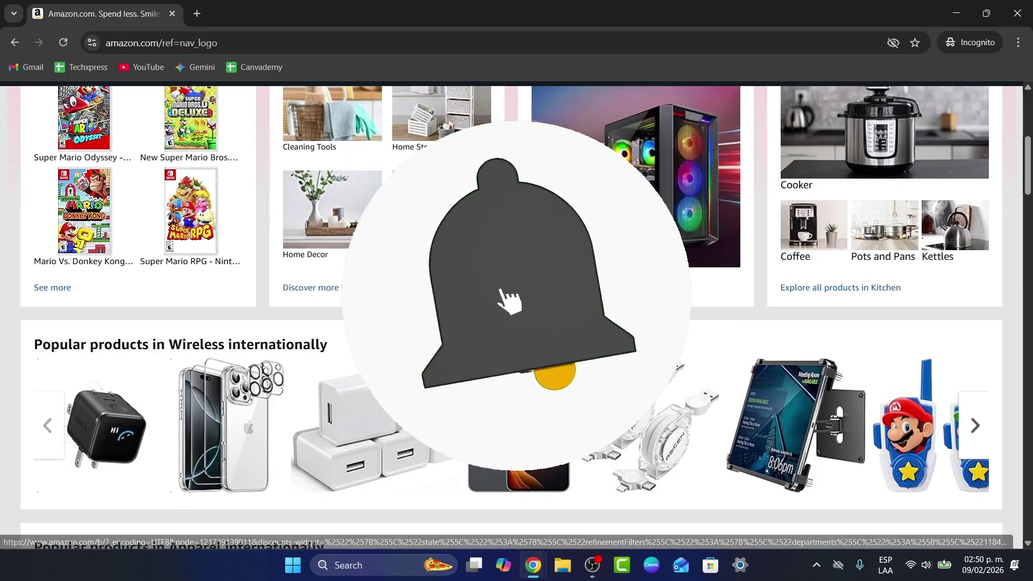
{"action": "scroll", "coordinate": [978, 357], "scroll_direction": "down", "scroll_amount": 1}
{"action": "left_click", "coordinate": [977, 357]}
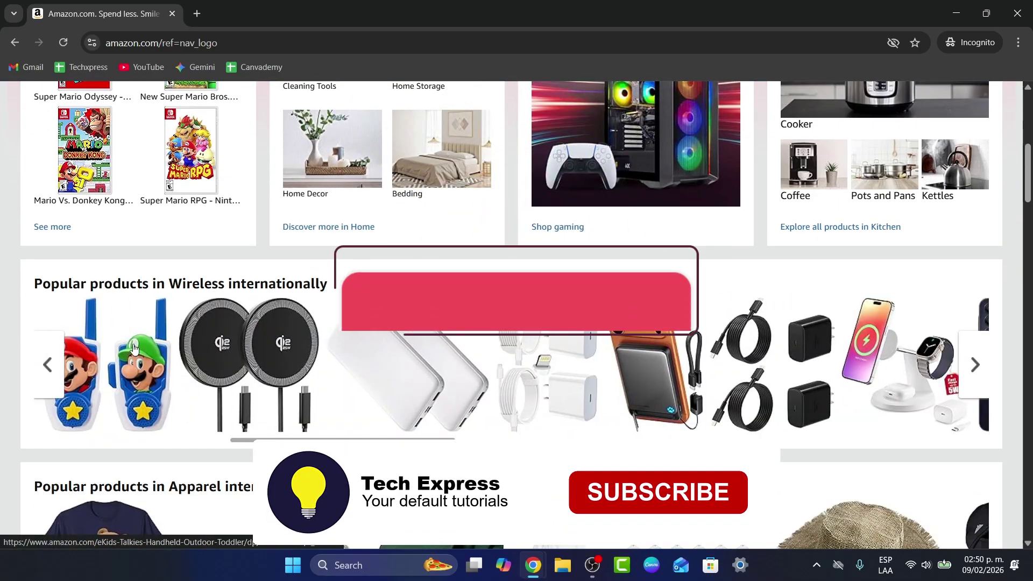
{"action": "left_click", "coordinate": [125, 364]}
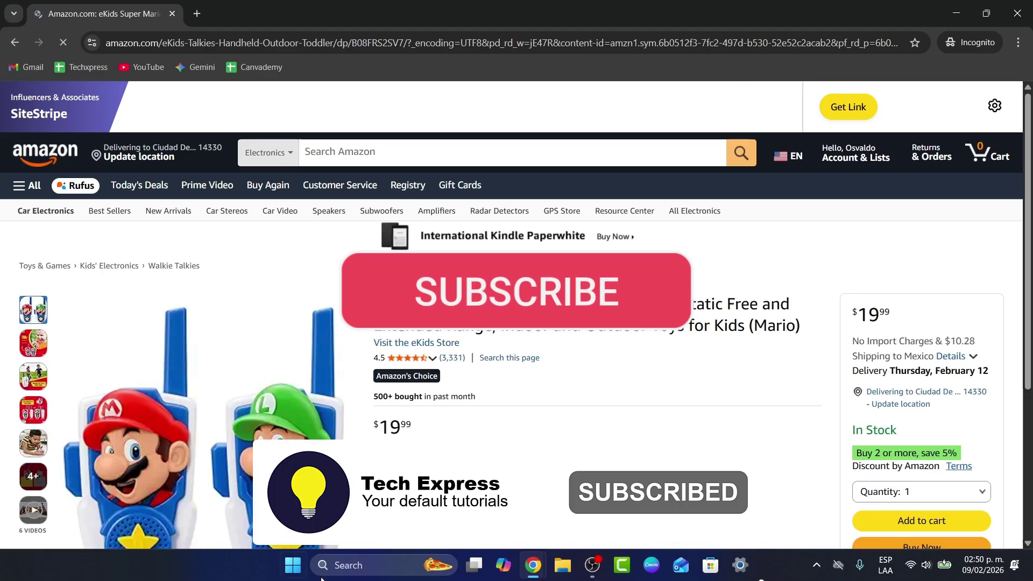